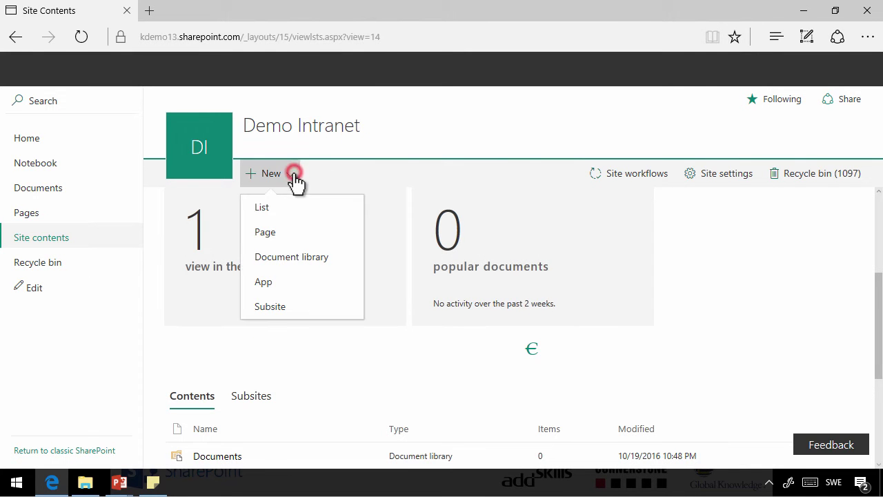
# Create a new empty list named Phone Messages from Site contents.
pyautogui.click(271, 207)
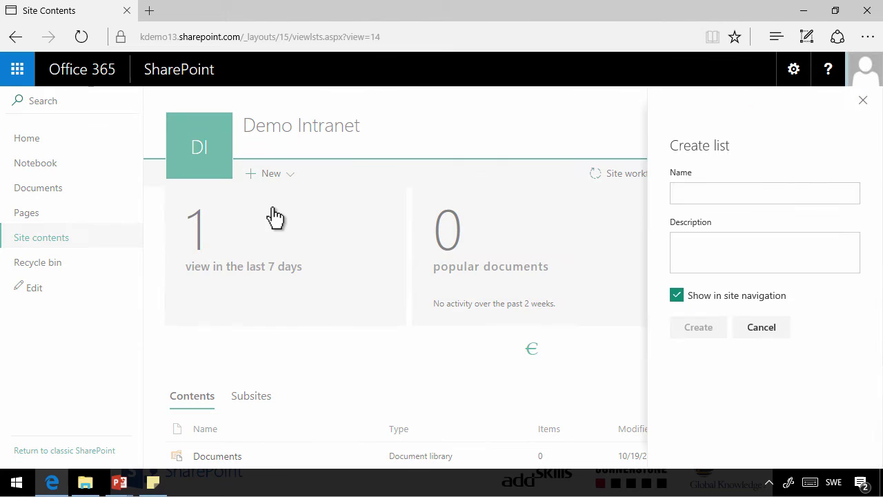
pyautogui.click(725, 192)
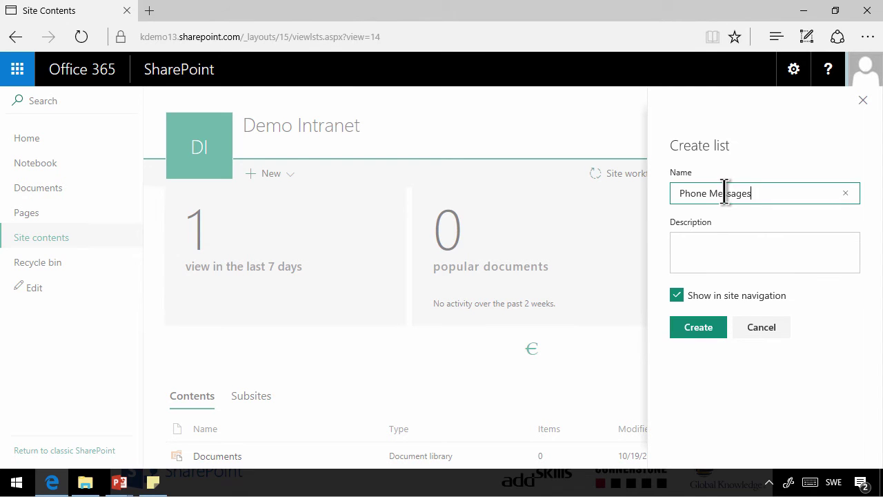
pyautogui.click(716, 328)
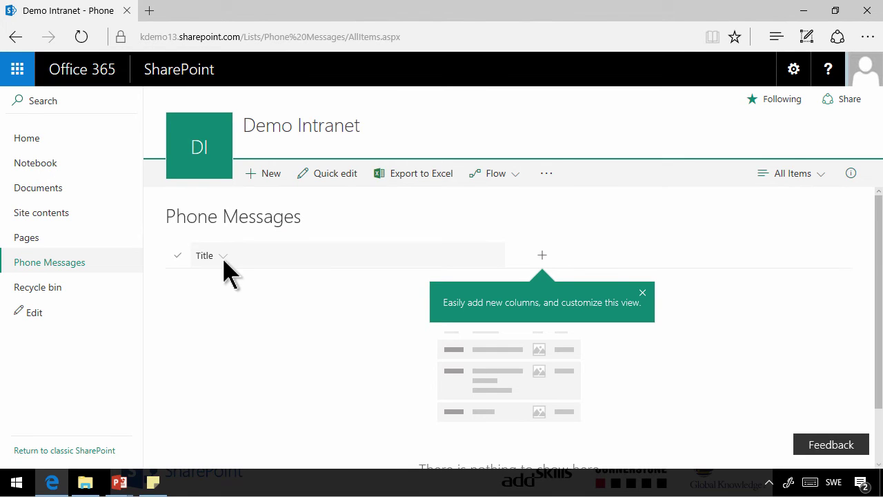
# In List settings, rename the Title column to 'Who called?' and save it.
pyautogui.click(793, 69)
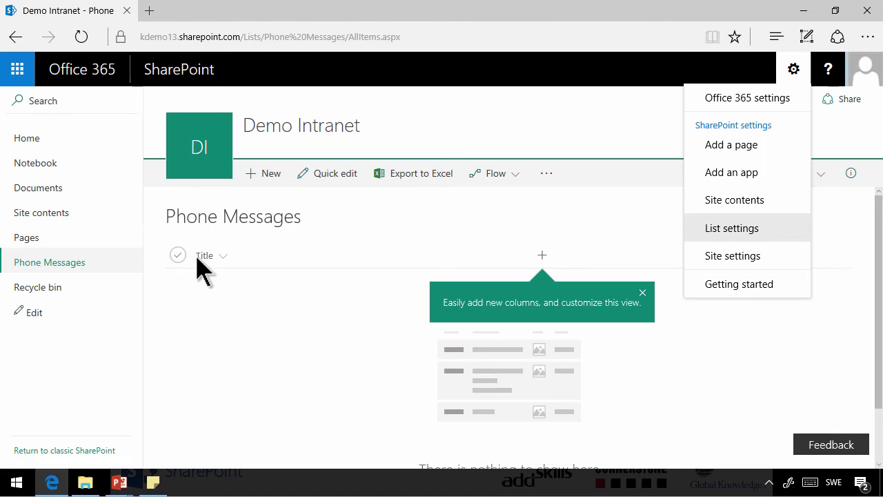
pyautogui.click(746, 238)
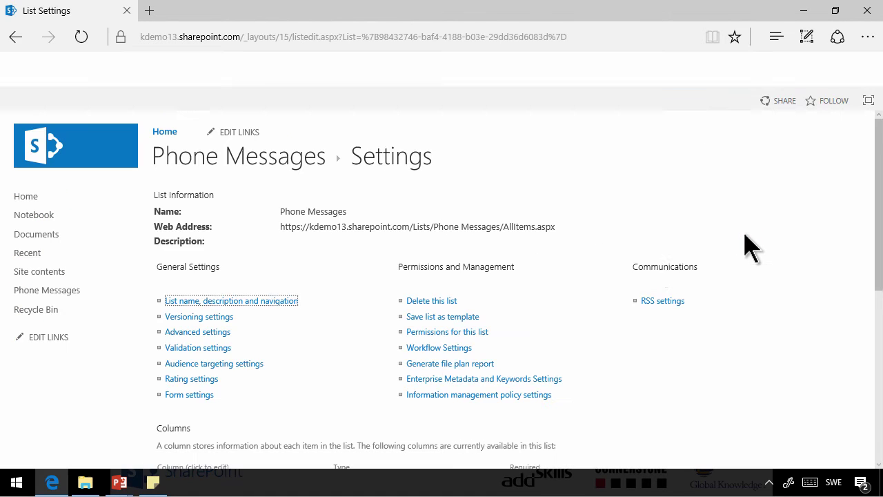
pyautogui.scroll(-3, 358, 339)
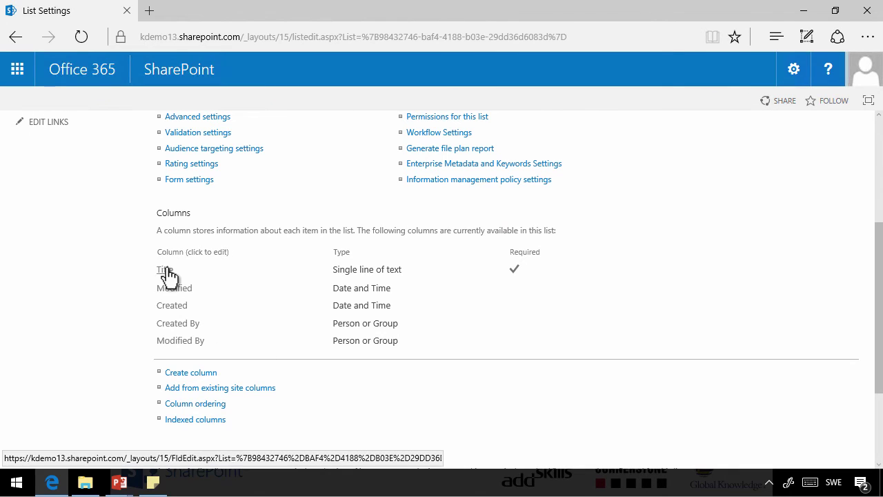
pyautogui.click(166, 270)
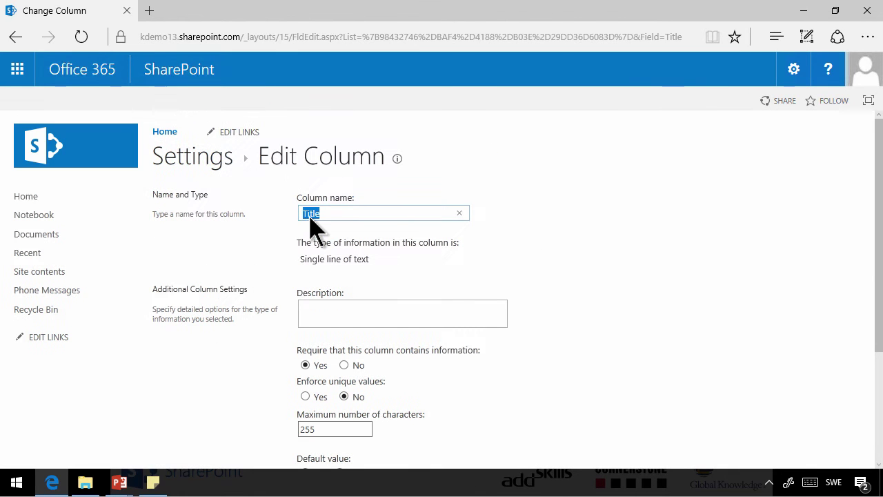
pyautogui.write('Who called?')
pyautogui.scroll(-3, 811, 324)
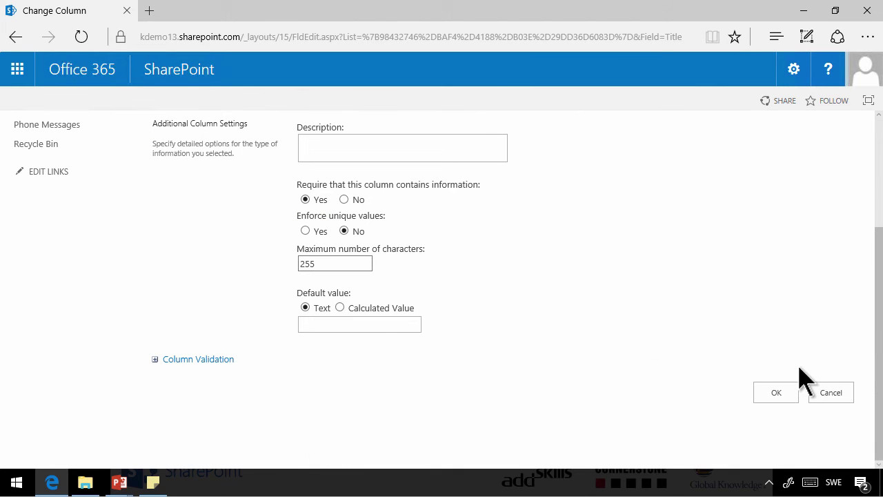
pyautogui.click(783, 390)
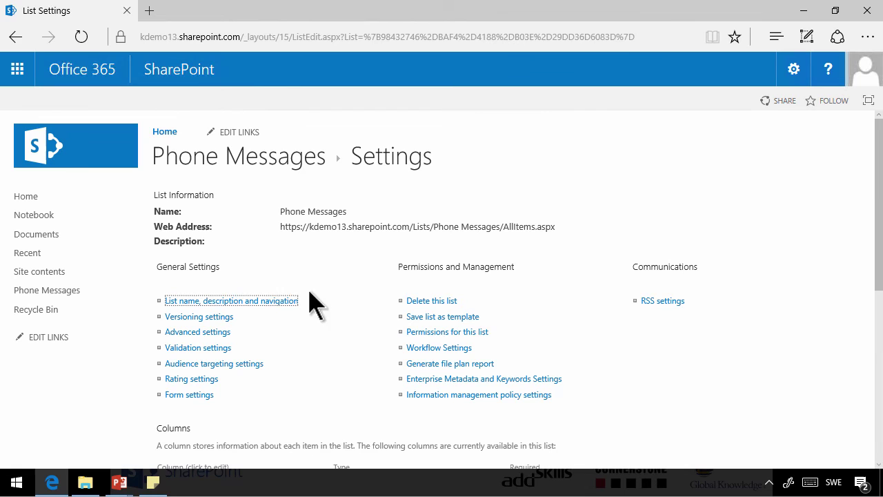
# Back in the list, add a single line of text column named Phone number.
pyautogui.click(207, 155)
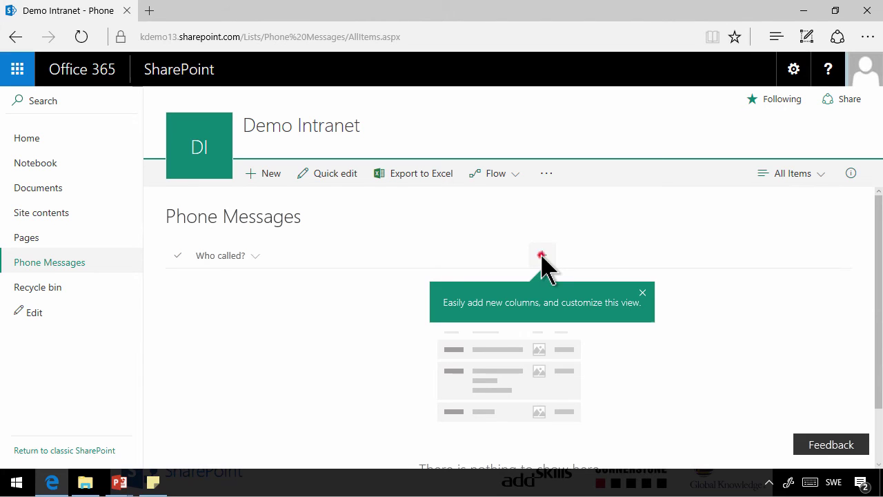
pyautogui.click(542, 257)
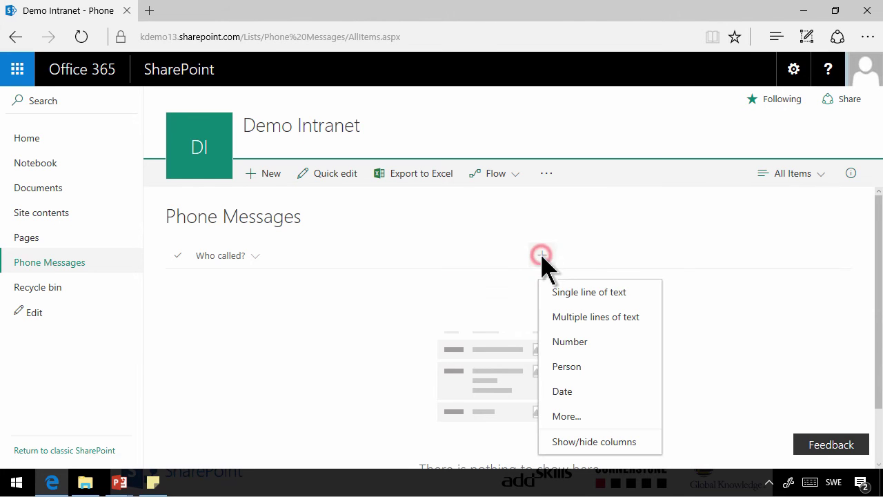
pyautogui.click(573, 293)
pyautogui.write('Phone ')
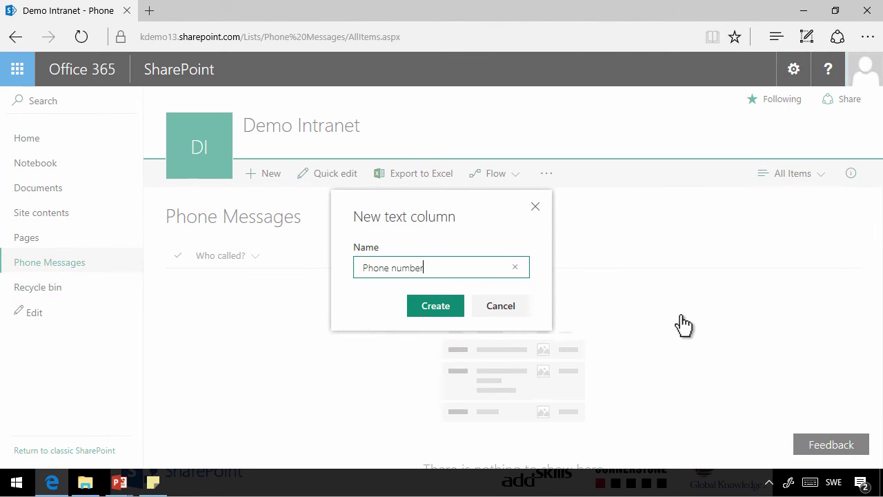
pyautogui.write('number')
pyautogui.press('Return')
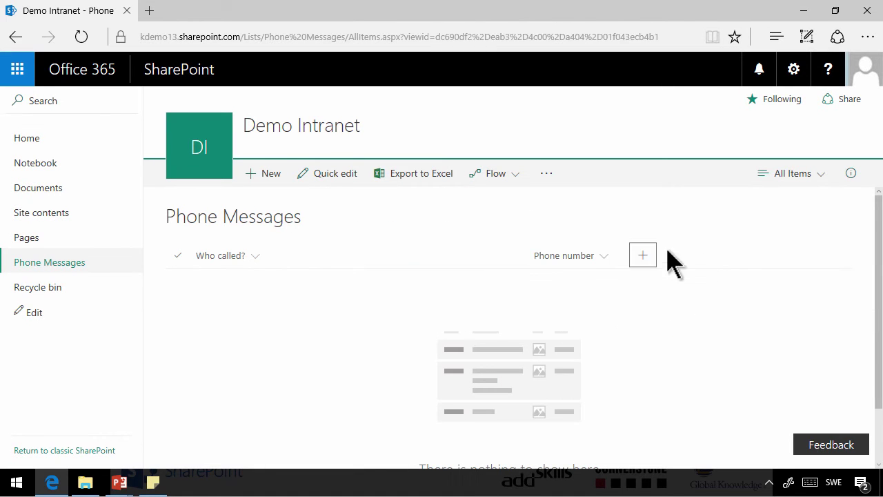
# Add a Person column named Called.
pyautogui.click(646, 255)
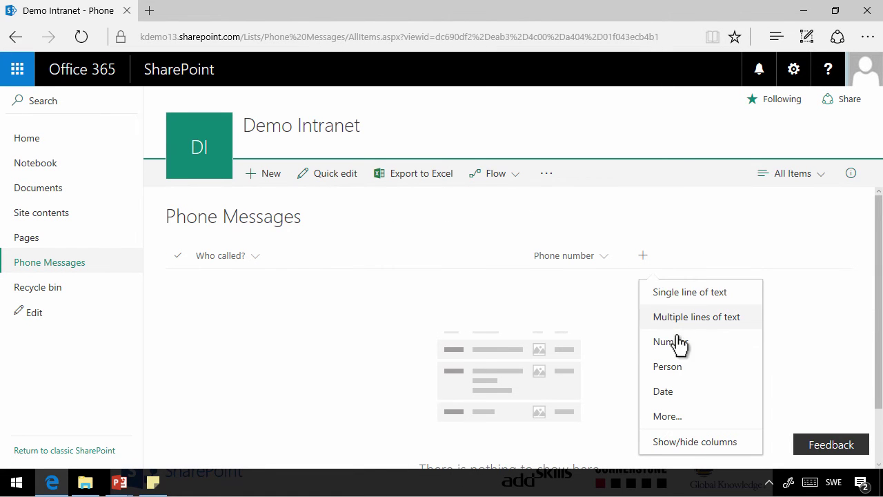
pyautogui.click(677, 372)
pyautogui.write('Called')
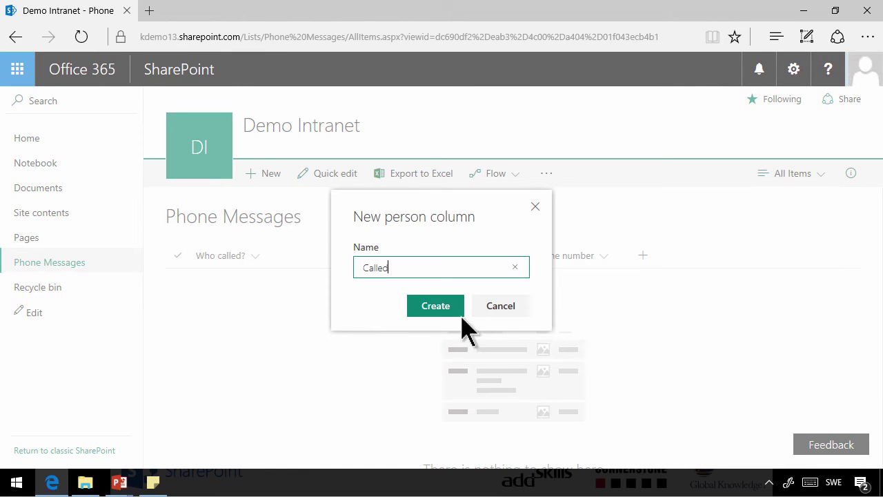
pyautogui.click(447, 308)
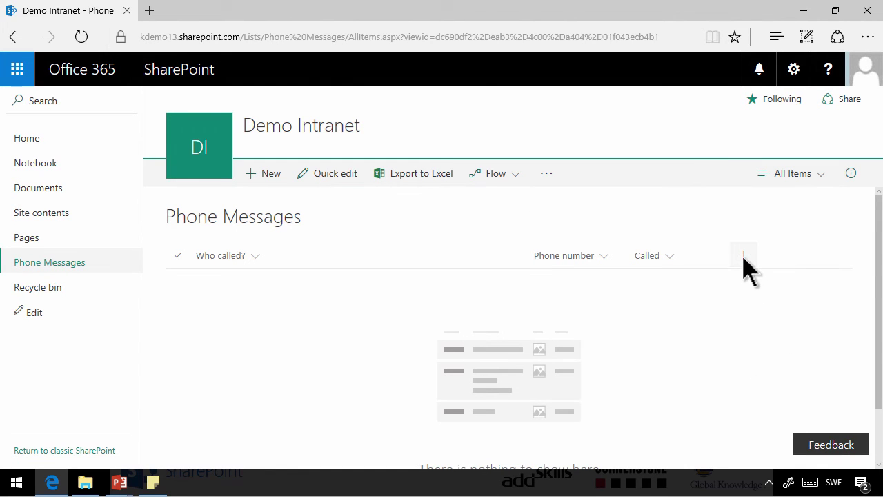
# Add a Yes/No column named Returned with default value No.
pyautogui.click(743, 256)
pyautogui.click(772, 417)
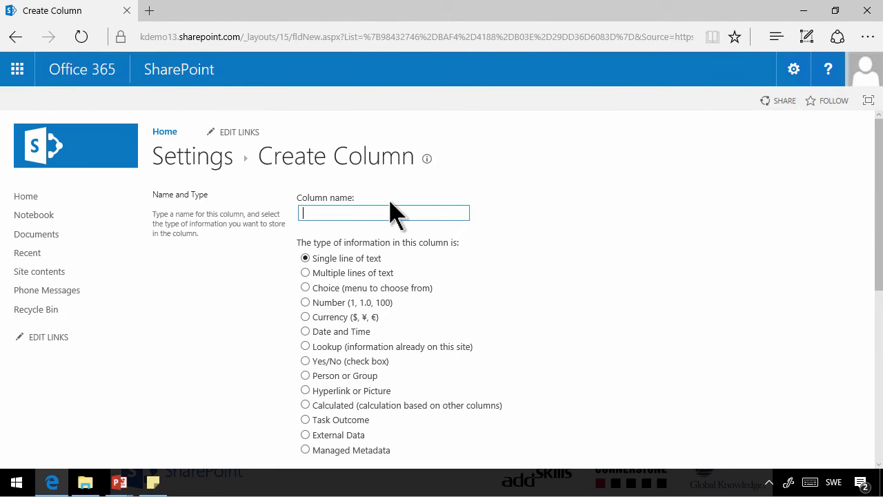
pyautogui.write('Returned')
pyautogui.click(304, 360)
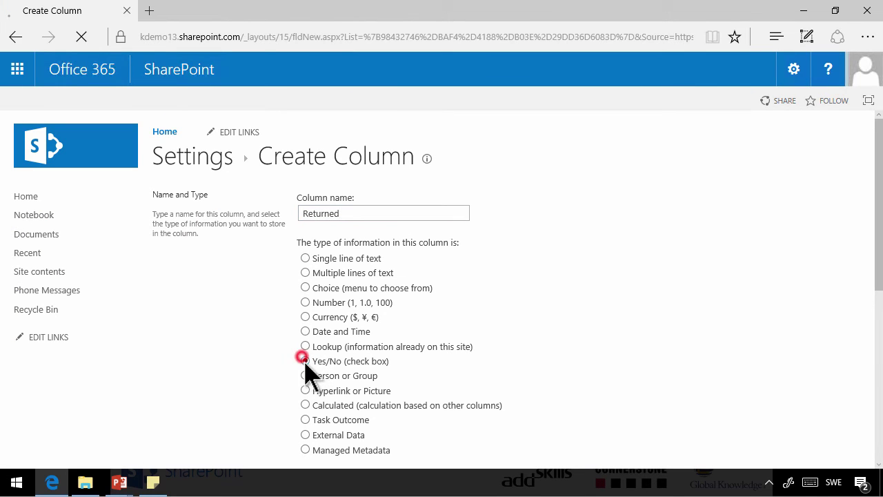
pyautogui.scroll(-3, 877, 345)
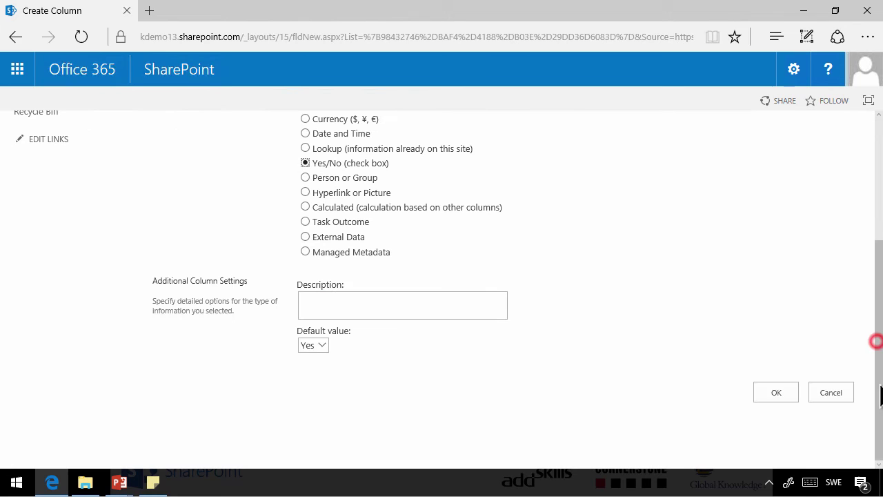
pyautogui.click(314, 346)
pyautogui.click(317, 358)
pyautogui.click(776, 392)
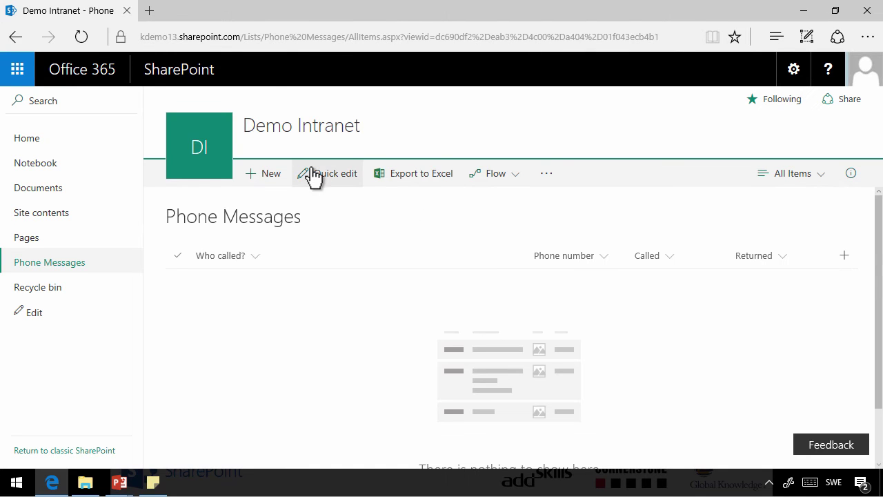
# In Quick edit, enter the first message's caller, phone number and the Called person.
pyautogui.click(315, 172)
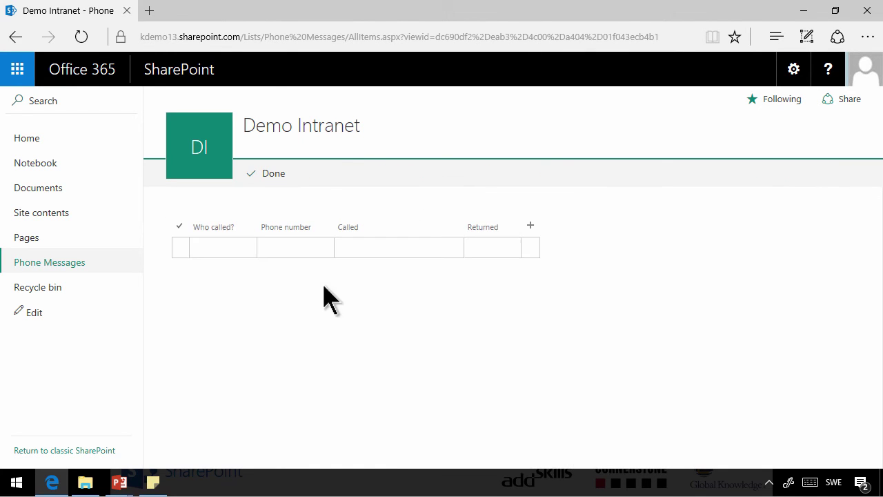
pyautogui.click(225, 250)
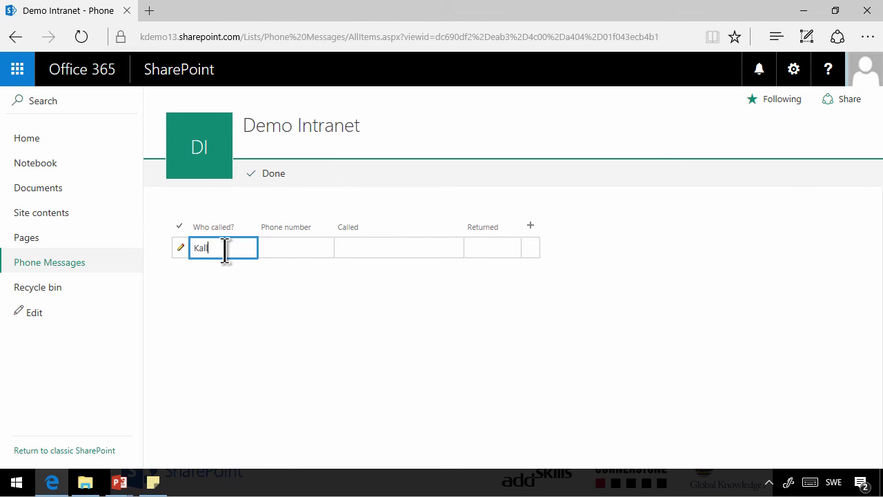
pyautogui.press('Tab')
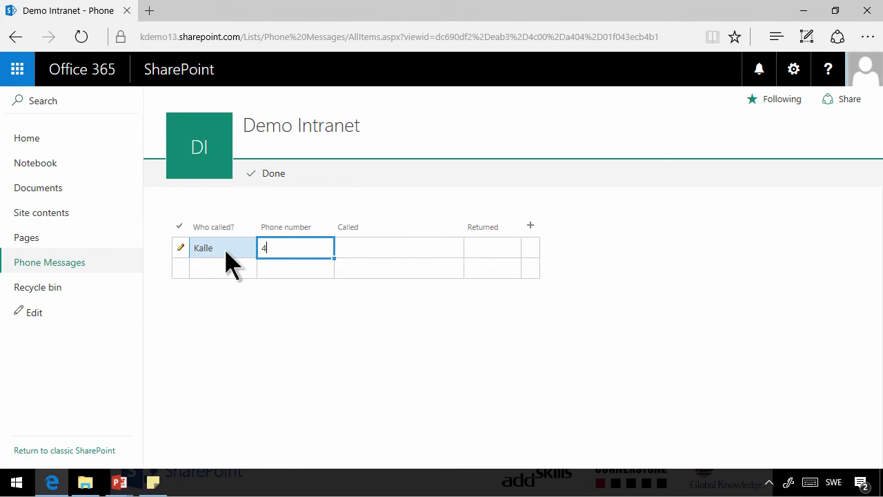
pyautogui.press('Tab')
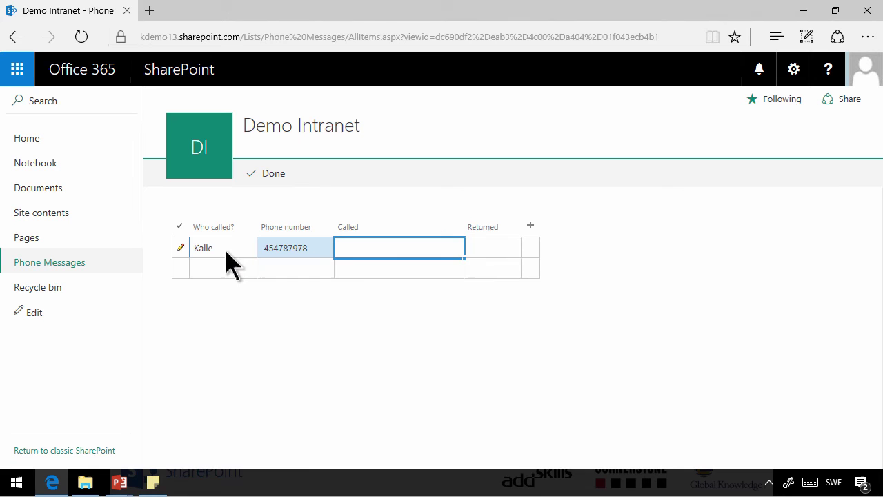
pyautogui.write('Peter')
pyautogui.click(349, 269)
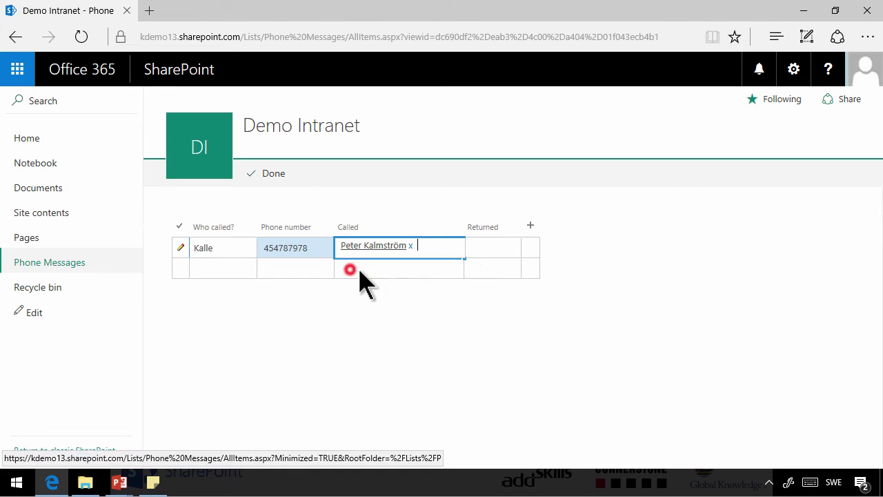
pyautogui.click(486, 257)
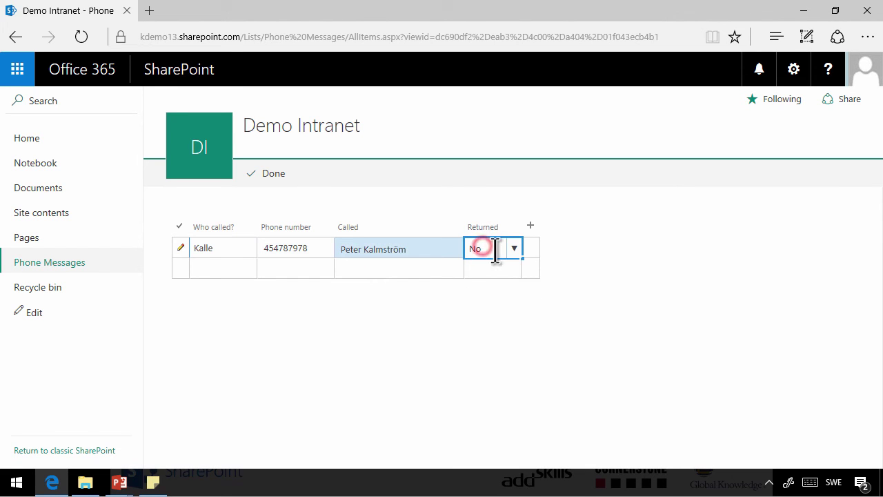
# Enter a second message with its caller and Called person, then save the grid.
pyautogui.click(228, 269)
pyautogui.write('Stina')
pyautogui.press('Tab')
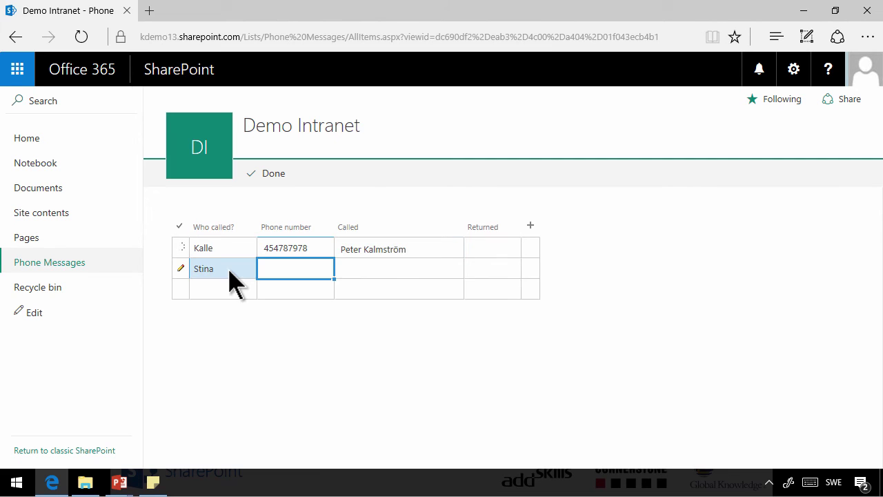
pyautogui.press('Tab')
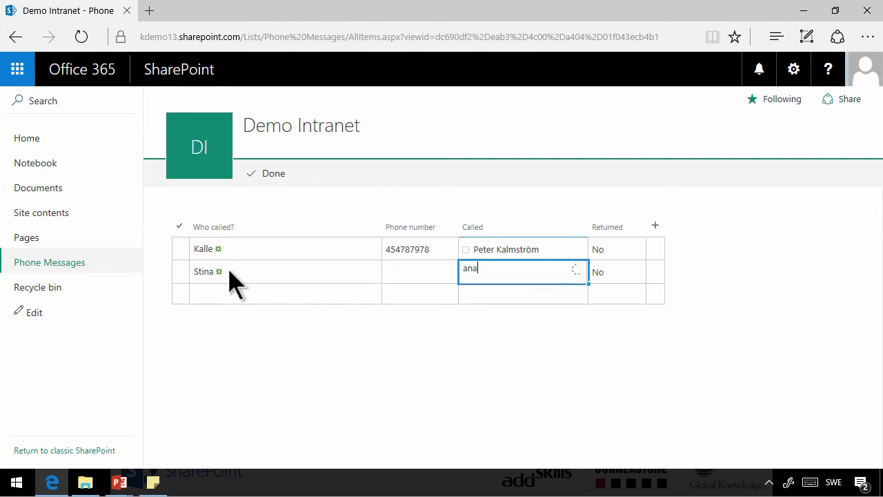
pyautogui.write('ant')
pyautogui.click(490, 296)
pyautogui.click(509, 293)
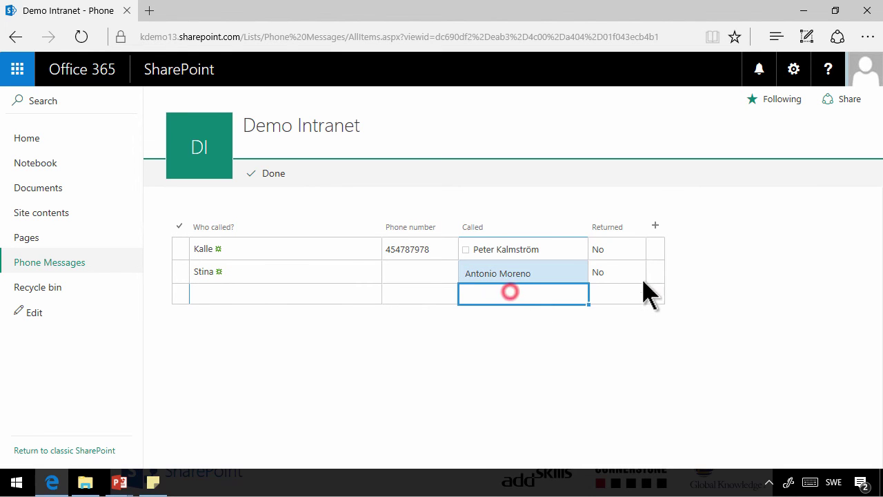
pyautogui.click(271, 174)
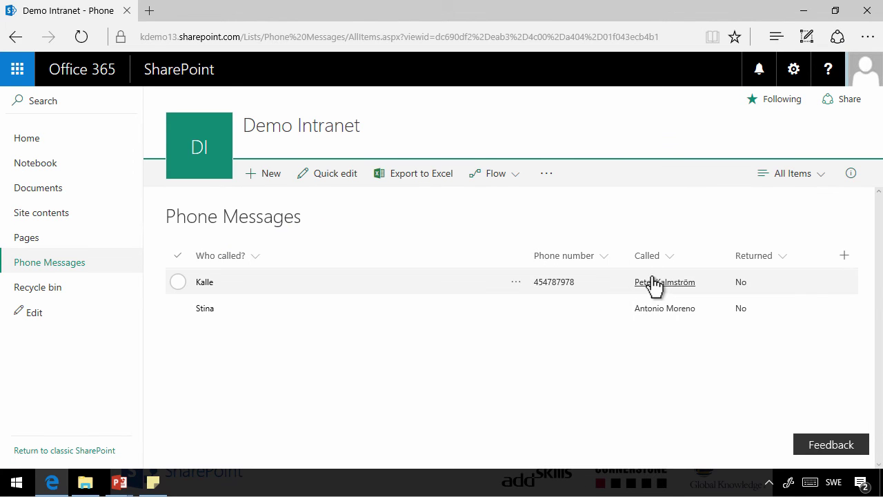
# Group the Phone Messages list by the Called column.
pyautogui.click(717, 280)
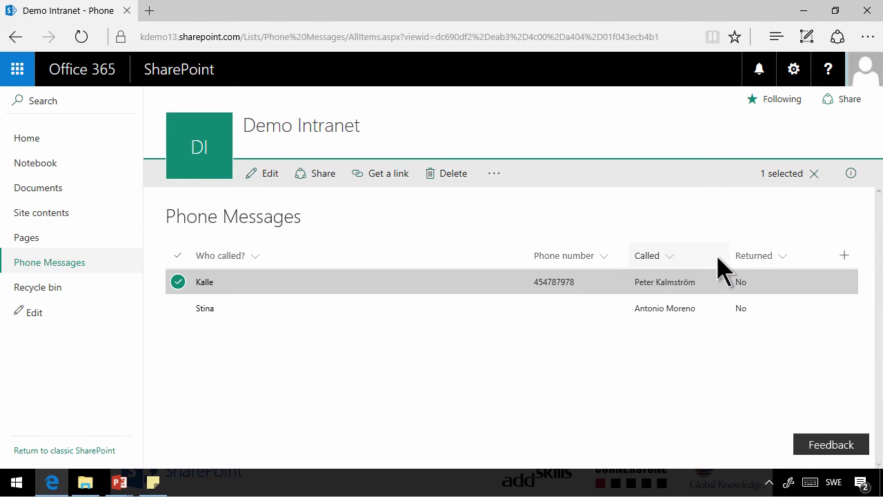
pyautogui.click(672, 257)
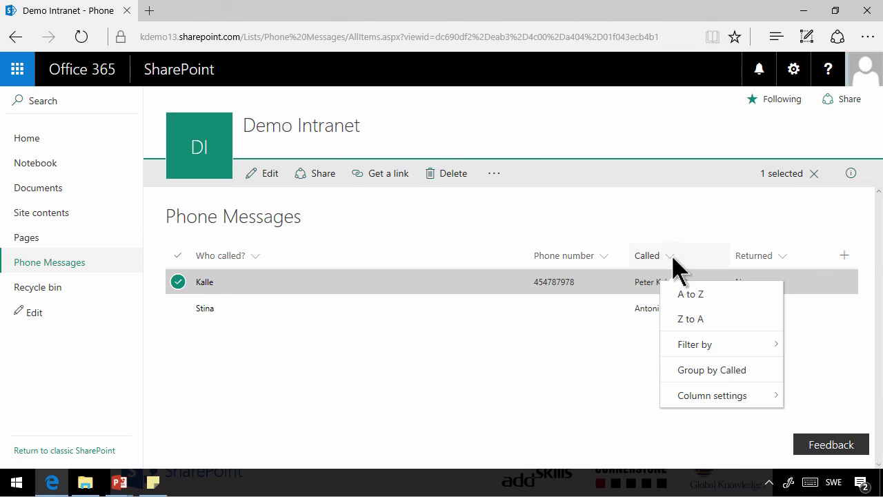
pyautogui.click(747, 376)
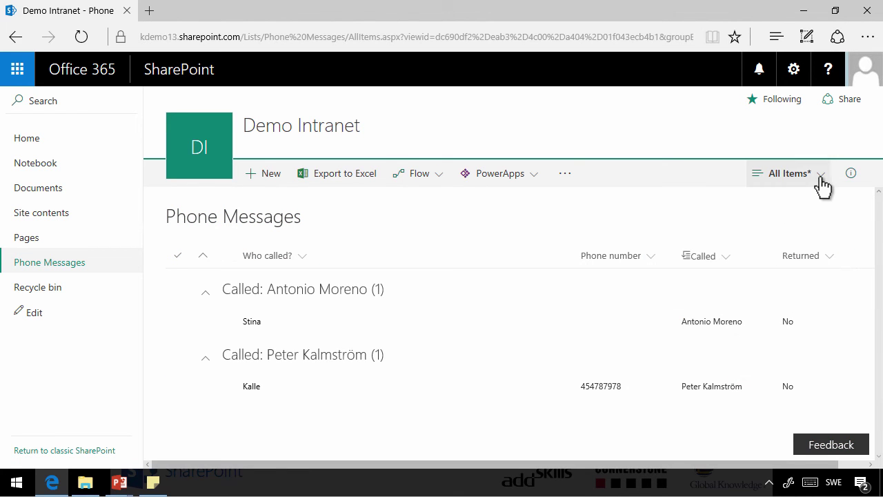
# Save the grouped layout as a public view named By Called.
pyautogui.click(819, 175)
pyautogui.click(785, 233)
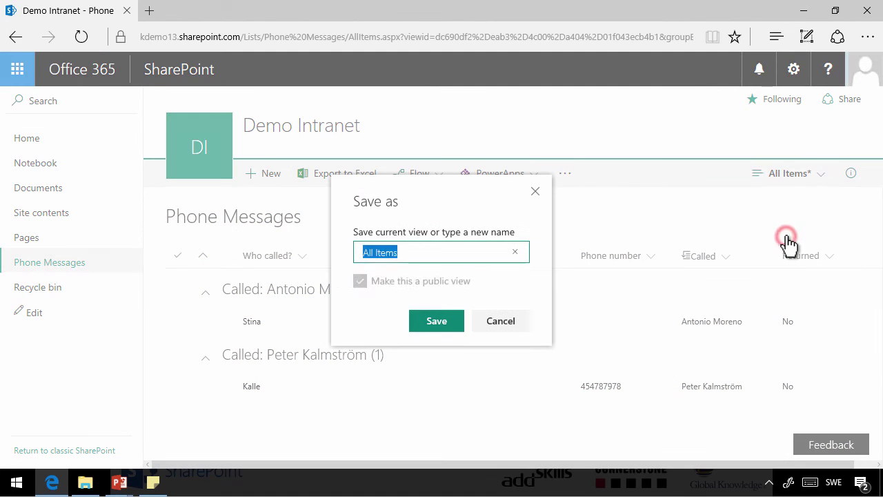
pyautogui.write('By Called')
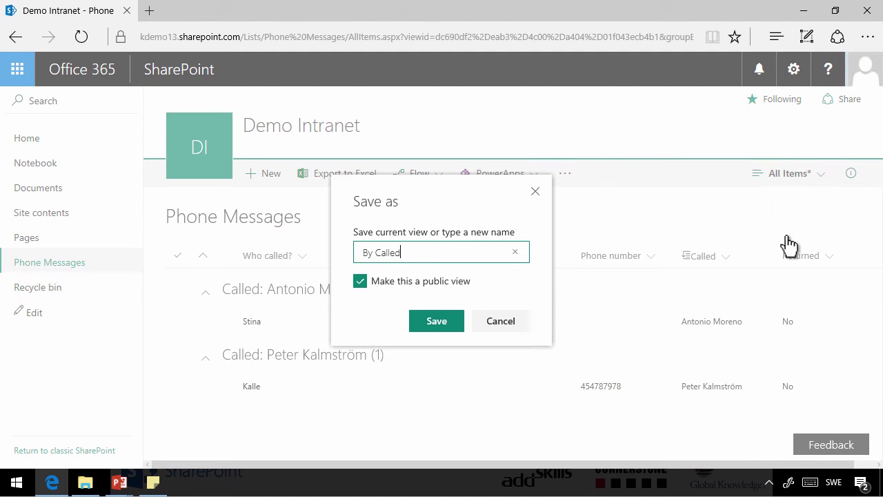
pyautogui.click(428, 325)
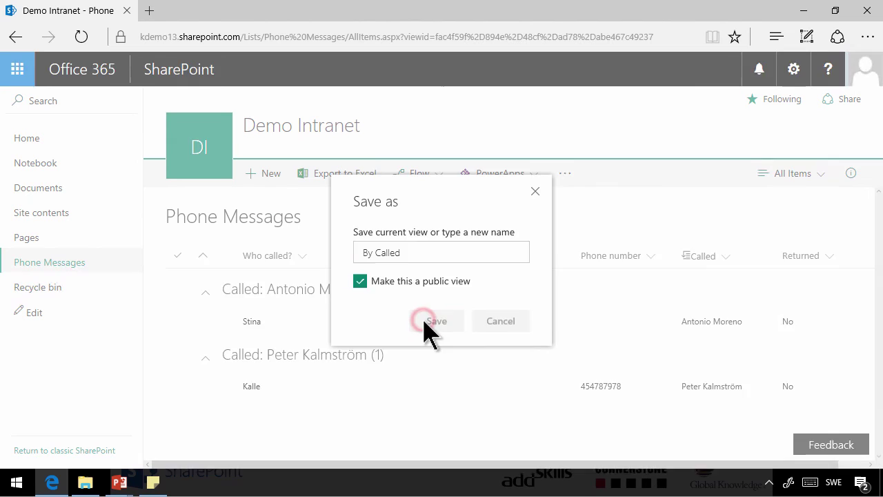
# Switch back to the All Items view and deselect the first message.
pyautogui.click(820, 174)
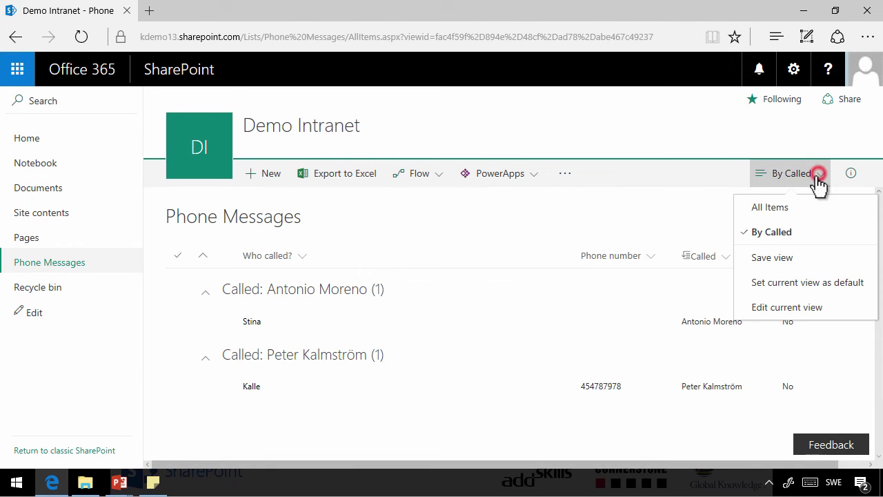
pyautogui.click(784, 207)
pyautogui.click(329, 278)
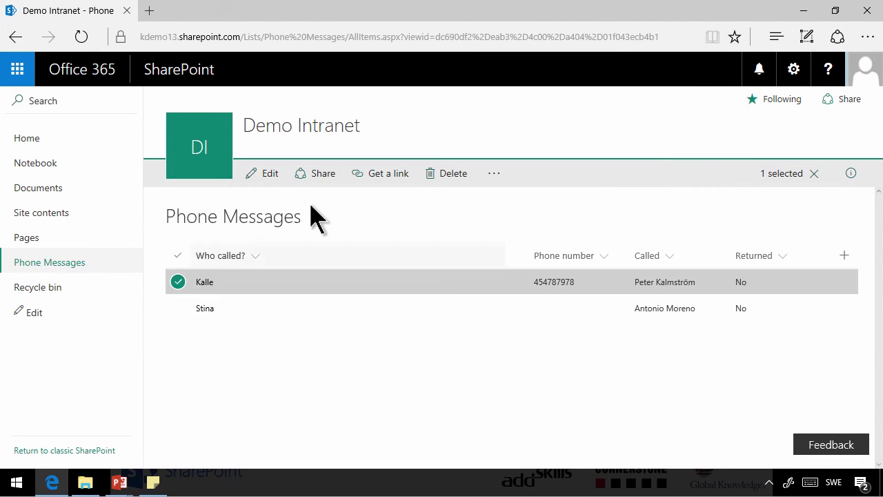
pyautogui.click(179, 283)
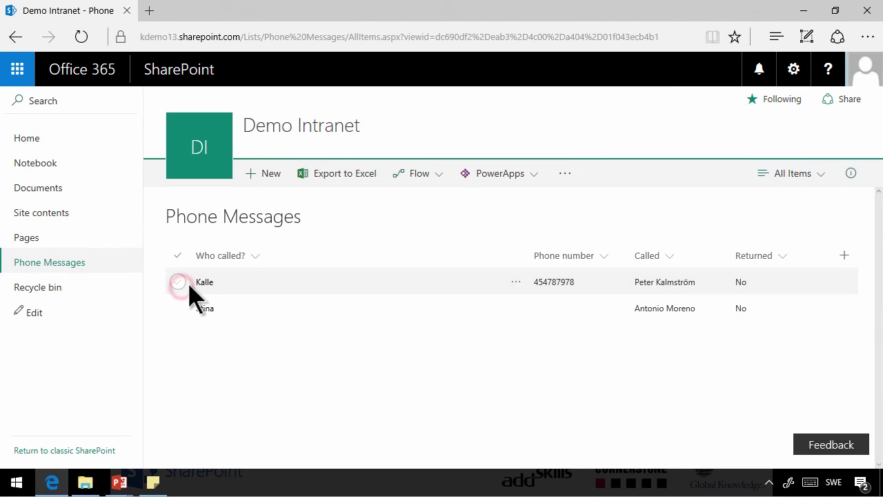
# Reload, then in Quick edit set the first message's Returned to Yes and save.
pyautogui.click(81, 37)
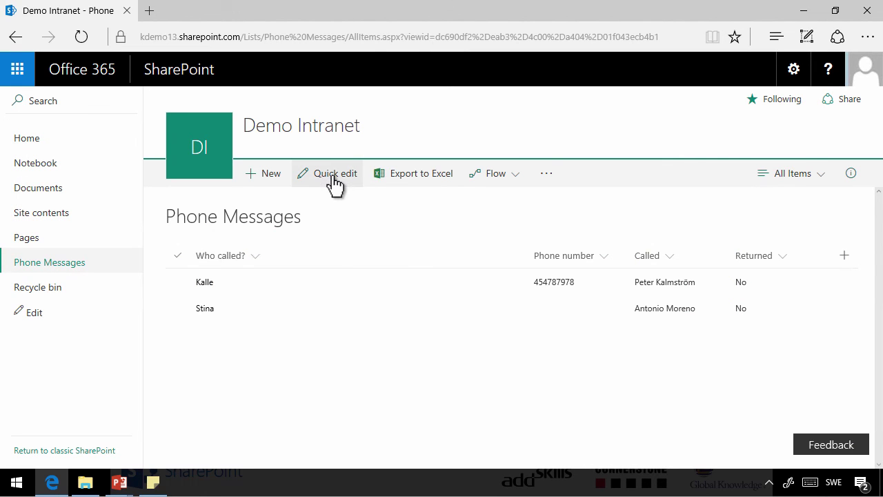
pyautogui.click(334, 177)
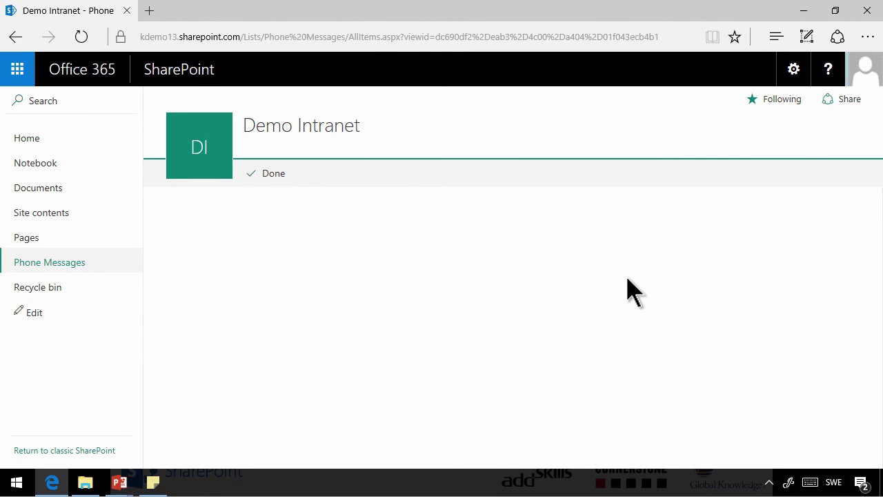
pyautogui.click(617, 256)
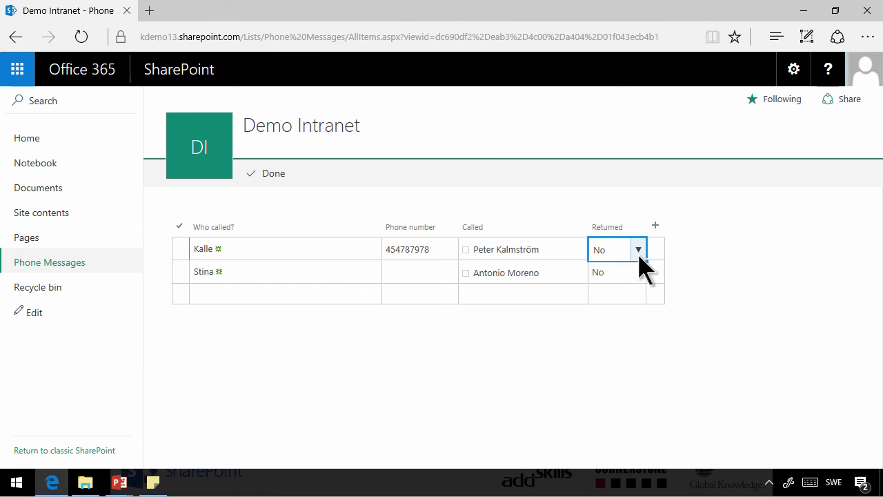
pyautogui.click(638, 253)
pyautogui.click(613, 284)
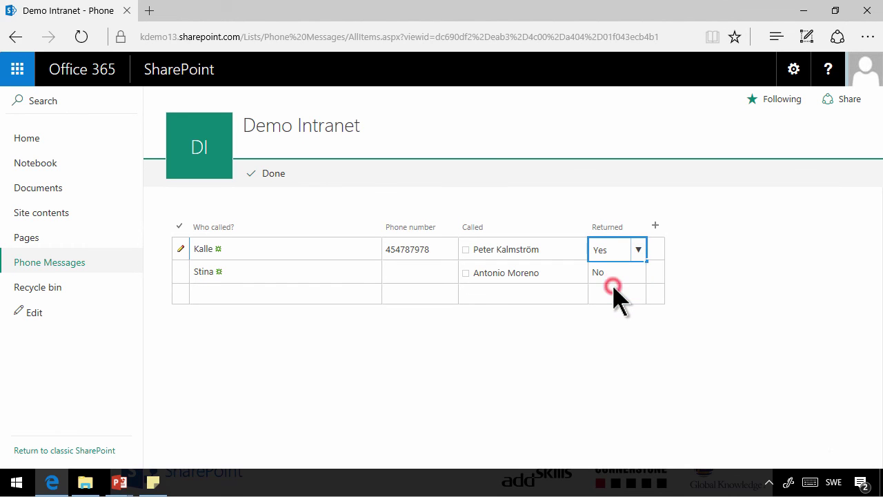
pyautogui.click(337, 295)
pyautogui.click(268, 174)
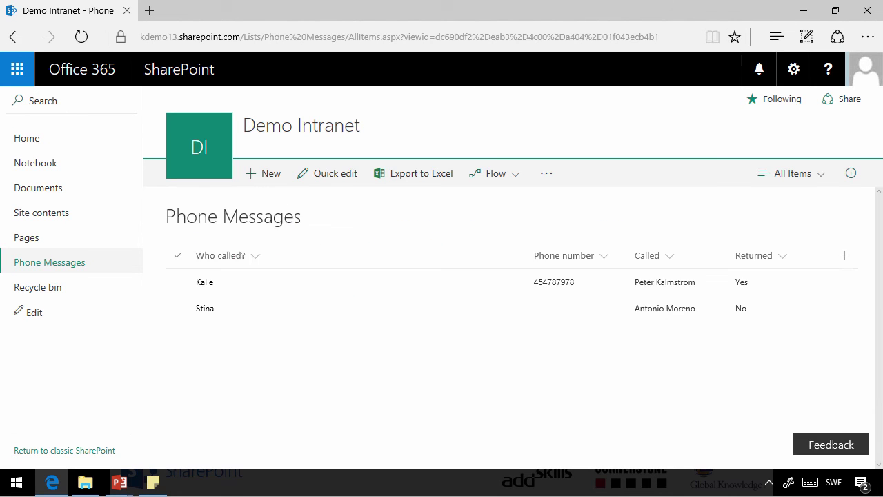
# Filter the list on the Returned column to show only No.
pyautogui.click(782, 255)
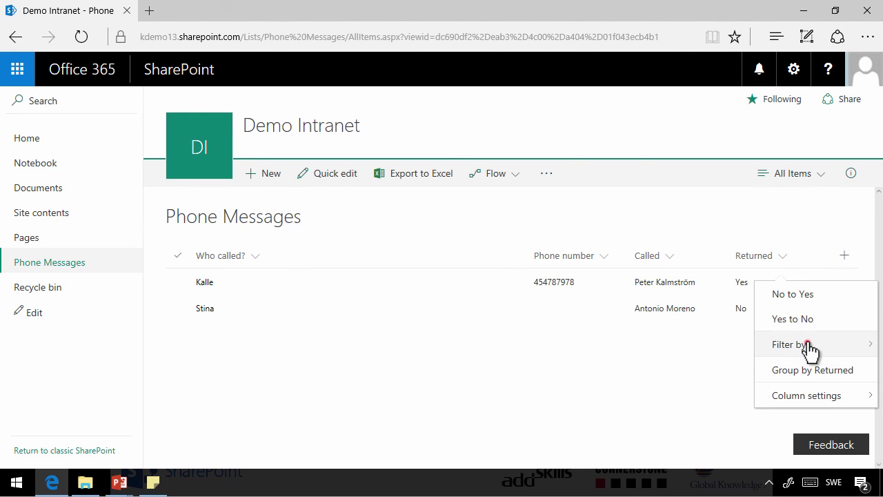
pyautogui.click(809, 344)
pyautogui.click(656, 345)
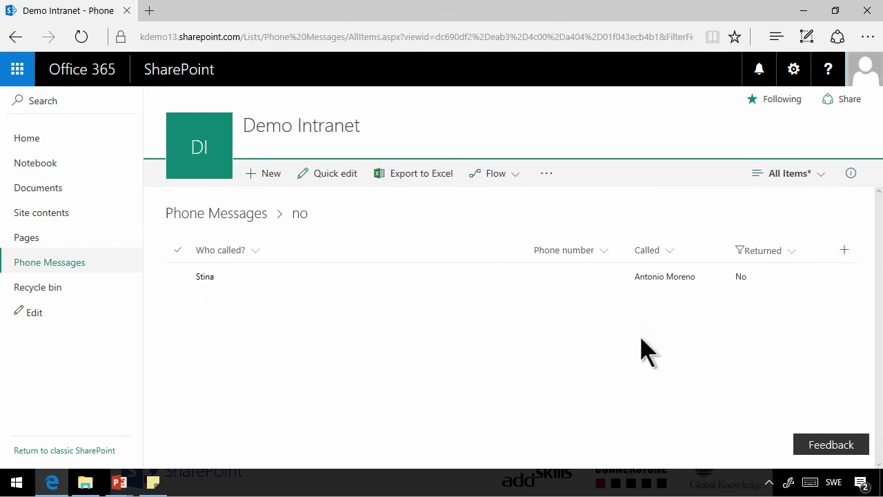
# Save the filtered list as a public view named Unreturned and check the views list.
pyautogui.click(820, 177)
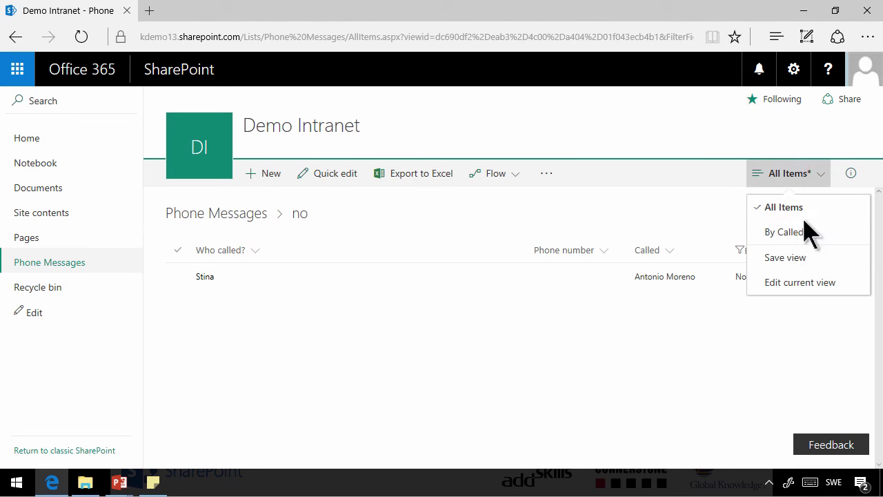
pyautogui.click(796, 264)
pyautogui.write('Unreturned')
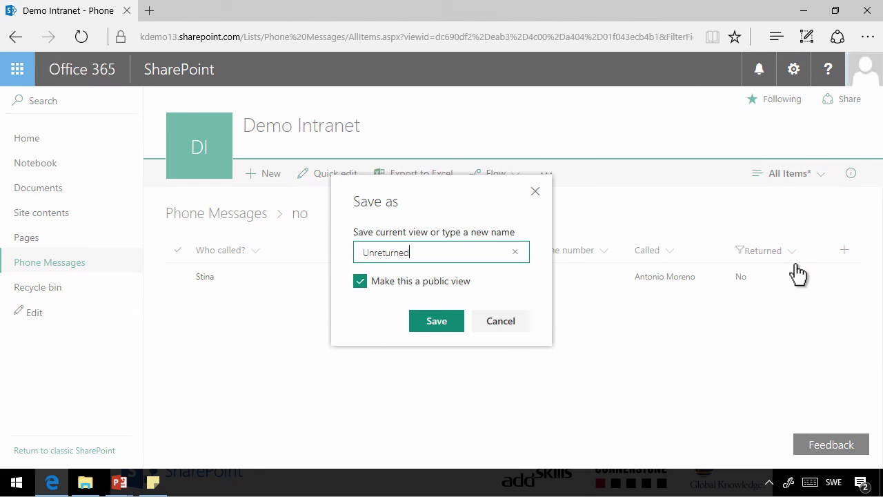
pyautogui.click(440, 319)
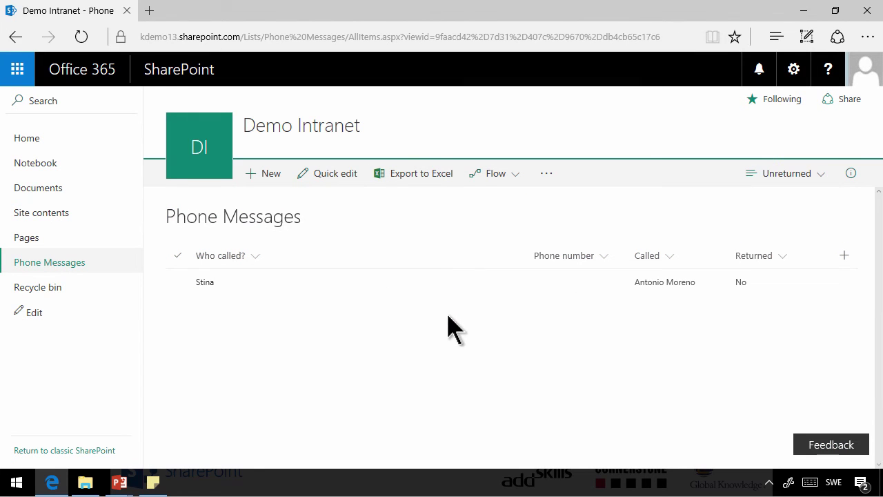
pyautogui.click(817, 178)
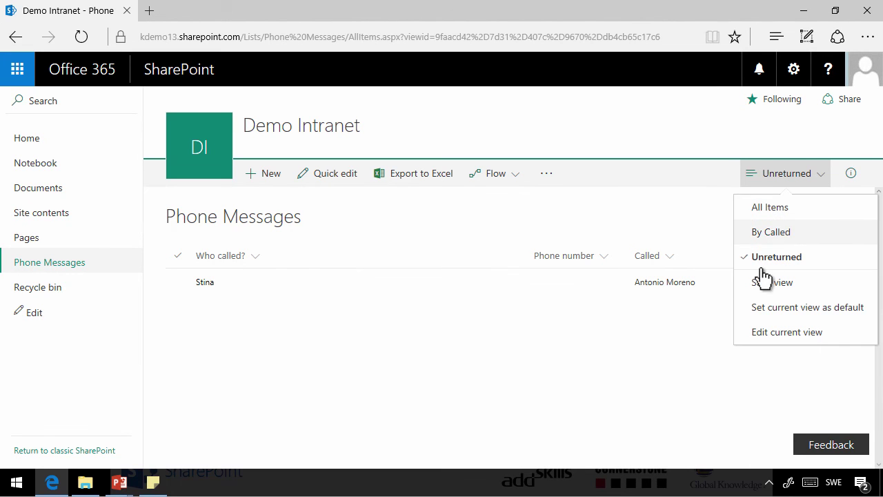
# From List settings, start a new Standard View named Today's calls.
pyautogui.click(581, 354)
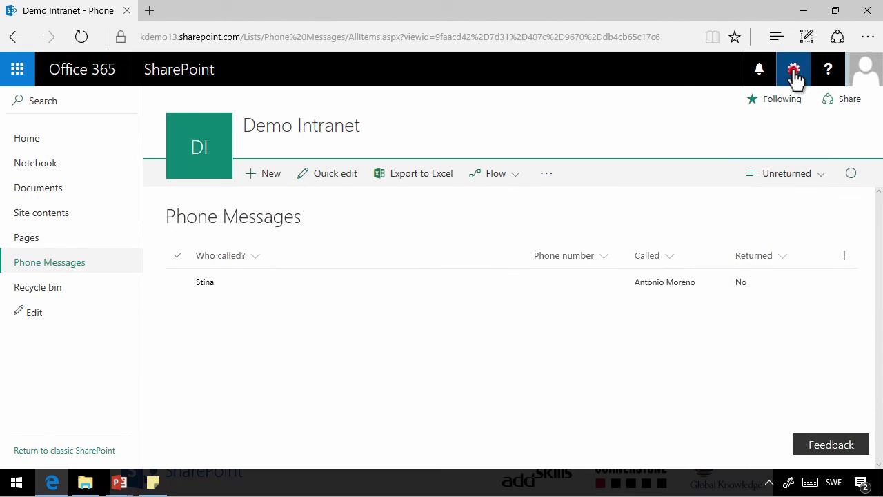
pyautogui.click(793, 69)
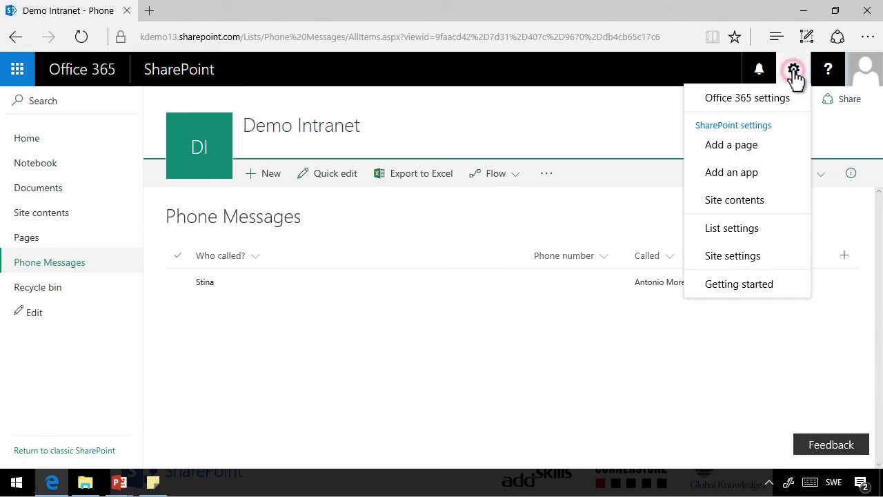
pyautogui.click(733, 228)
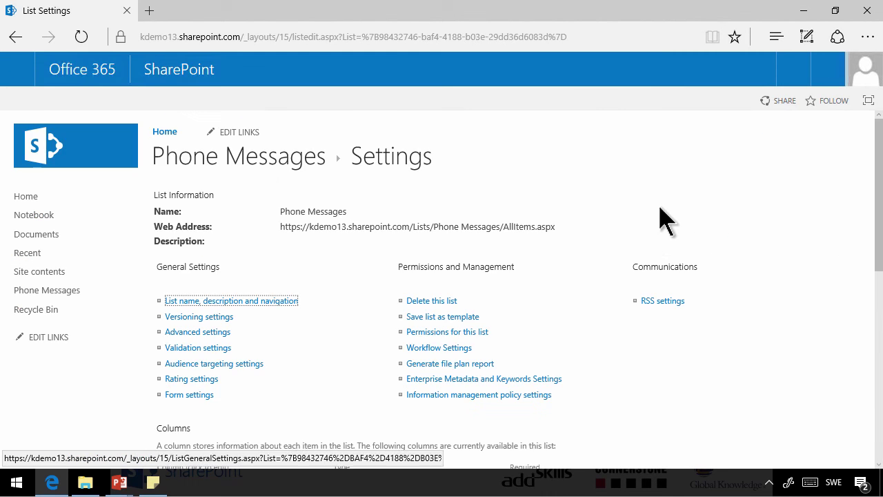
pyautogui.scroll(-6, 593, 306)
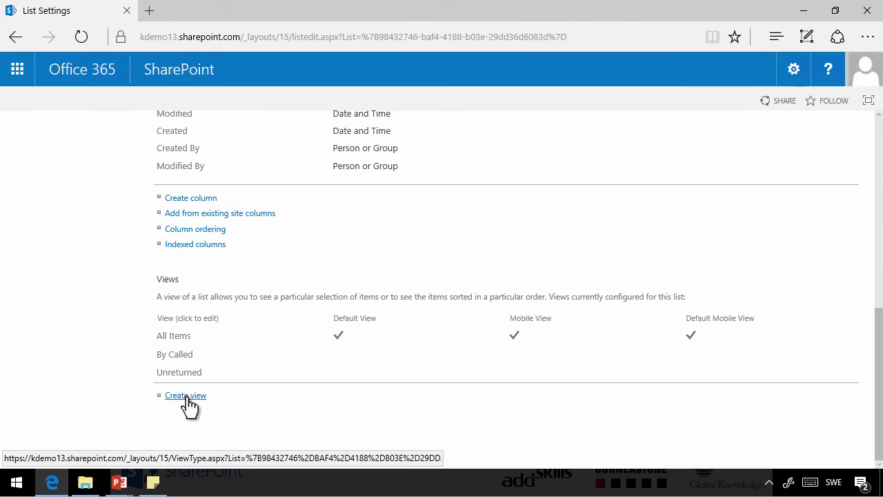
pyautogui.click(187, 396)
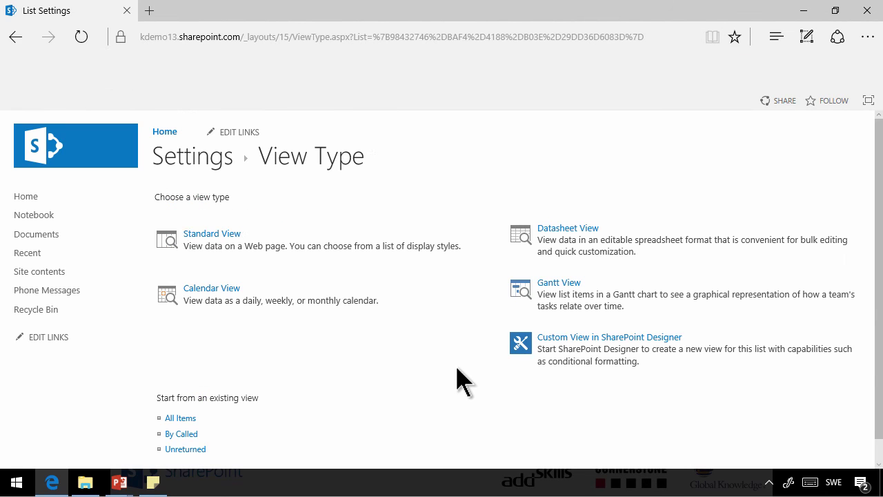
pyautogui.click(218, 234)
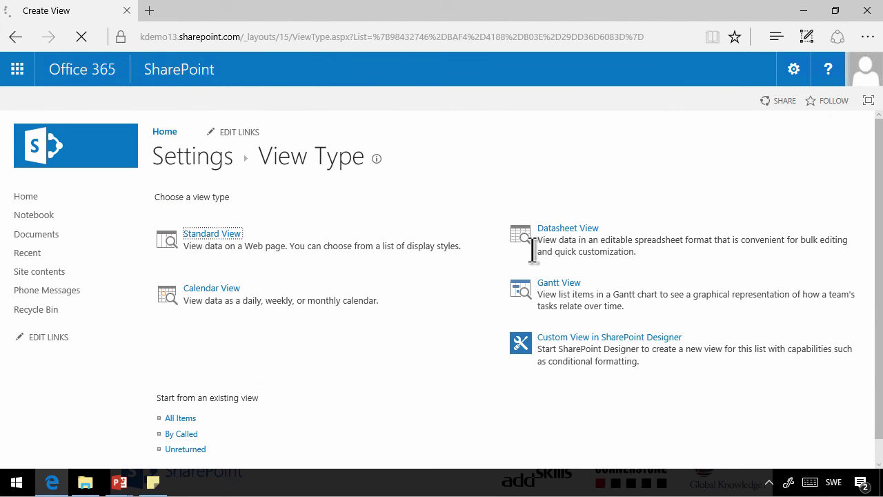
pyautogui.write("oday's calls")
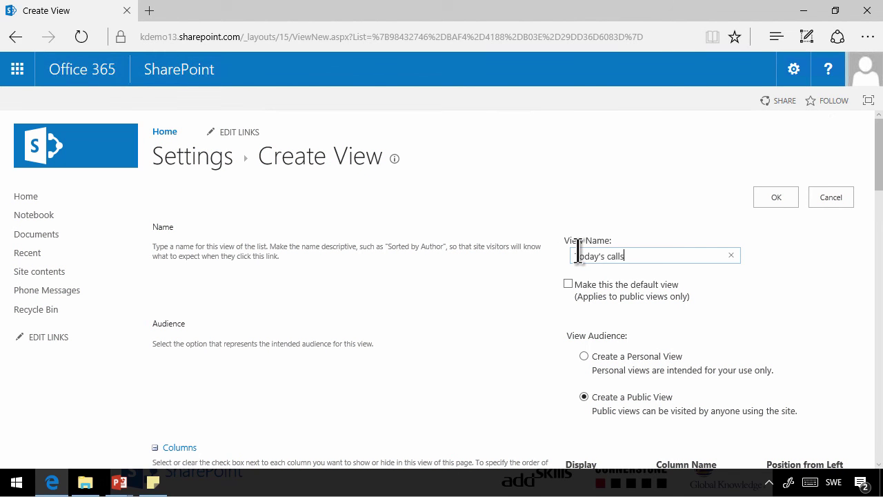
# Filter the view to items where Created is equal to [Today].
pyautogui.scroll(-8, 759, 304)
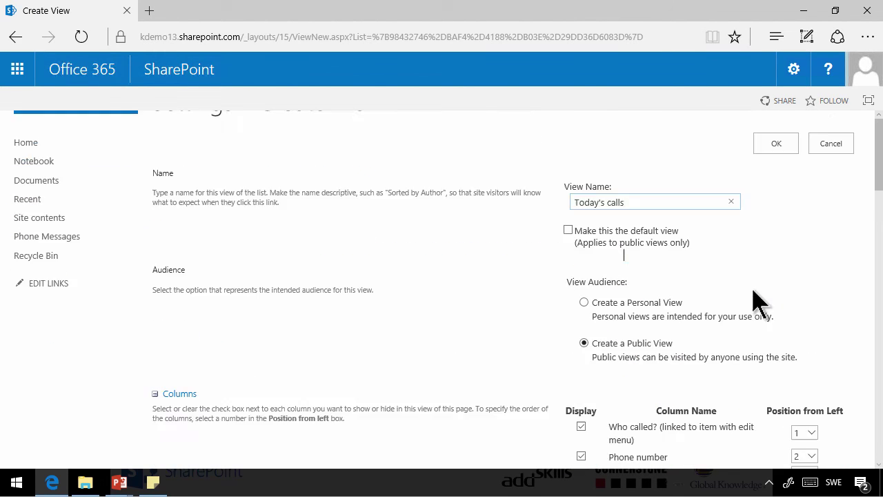
pyautogui.scroll(-5, 759, 314)
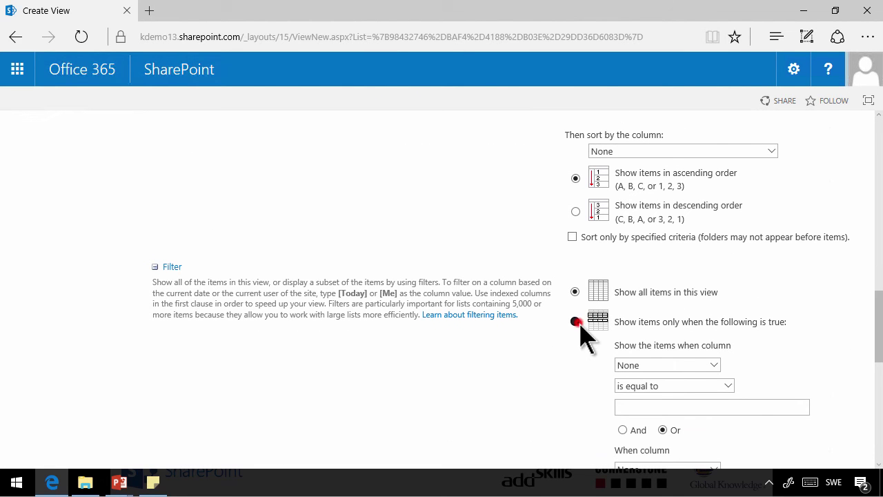
pyautogui.click(576, 322)
pyautogui.click(714, 366)
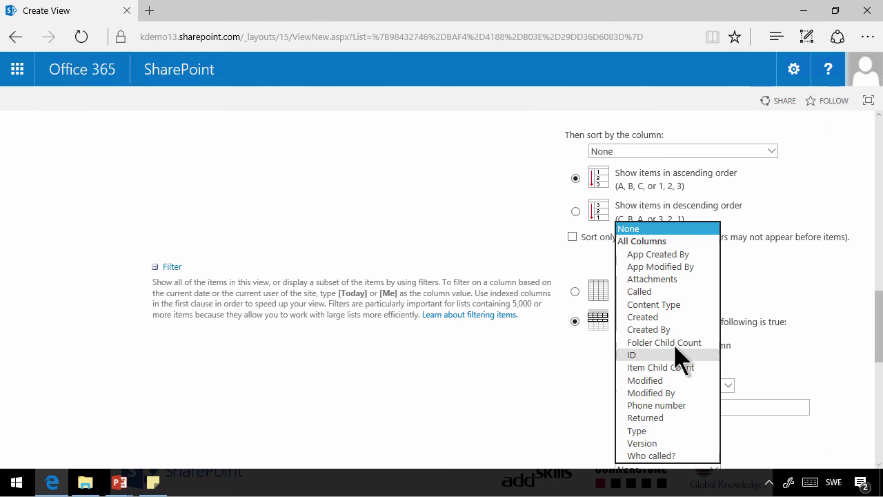
pyautogui.click(660, 321)
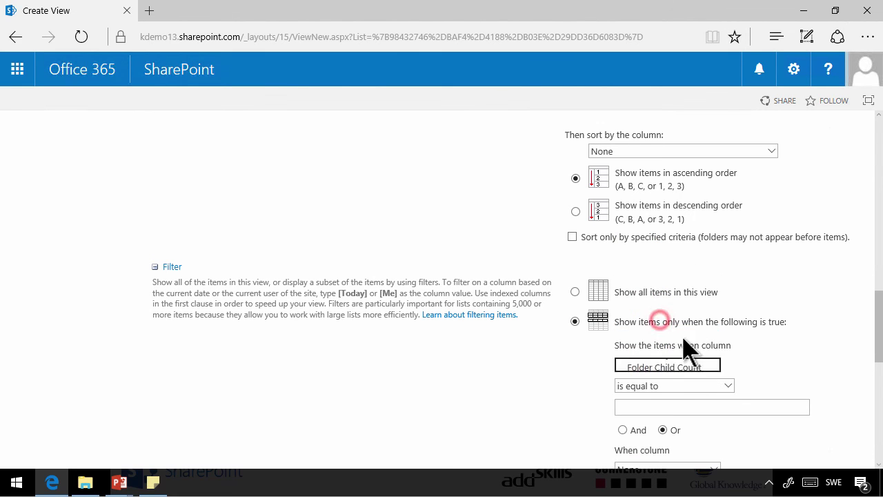
pyautogui.click(651, 411)
pyautogui.write('[Today')
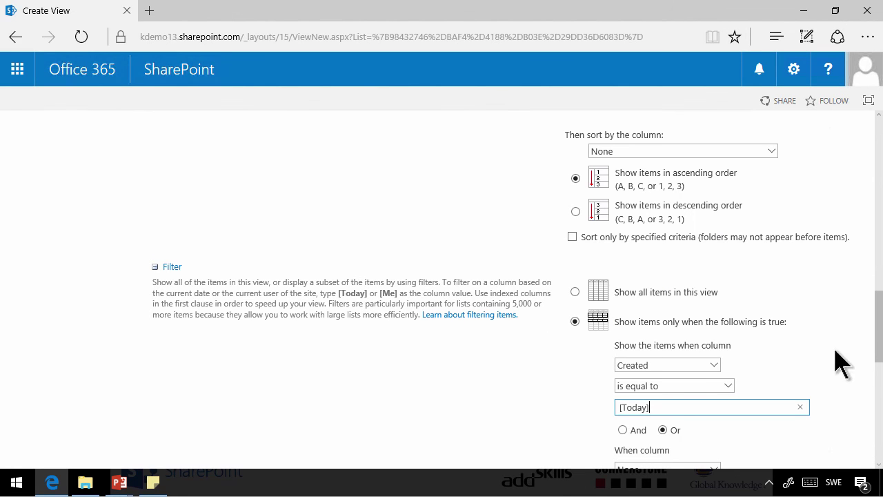
pyautogui.scroll(-7, 873, 341)
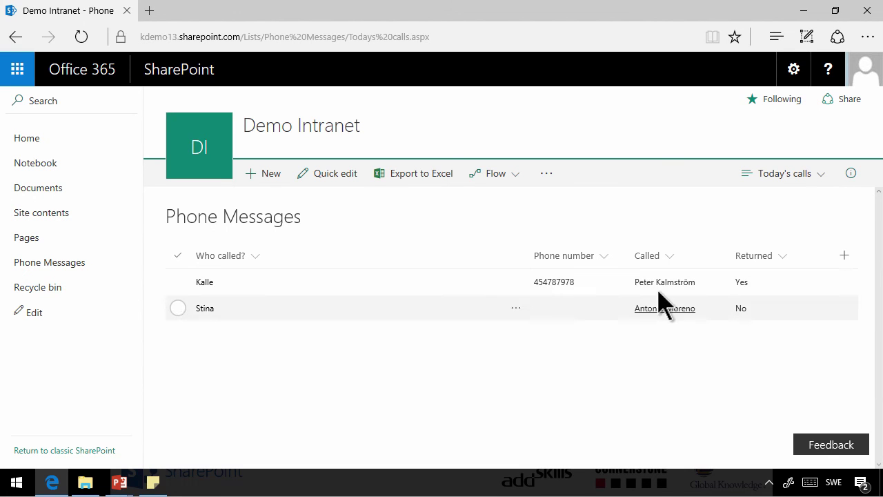
pyautogui.moveTo(658, 287)
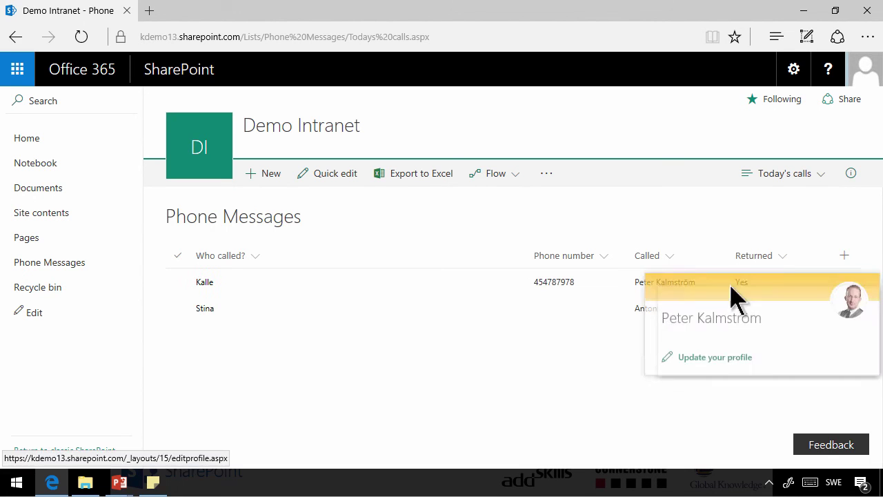
pyautogui.click(821, 178)
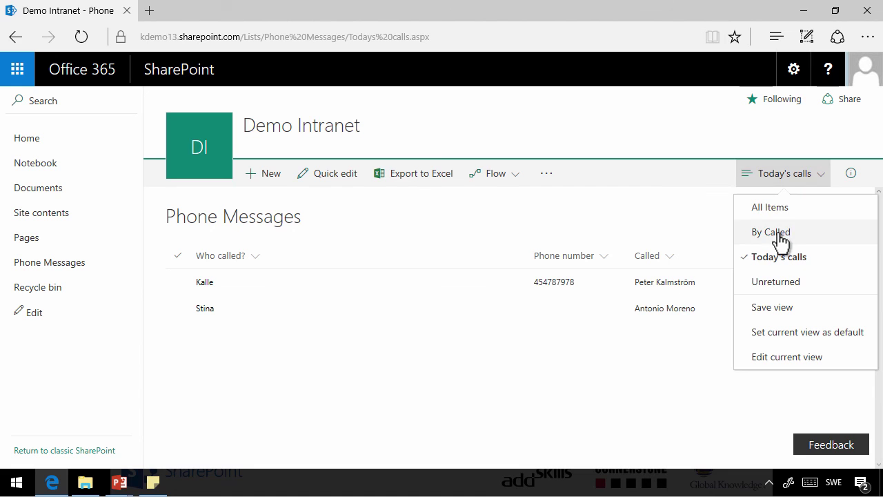
pyautogui.click(531, 374)
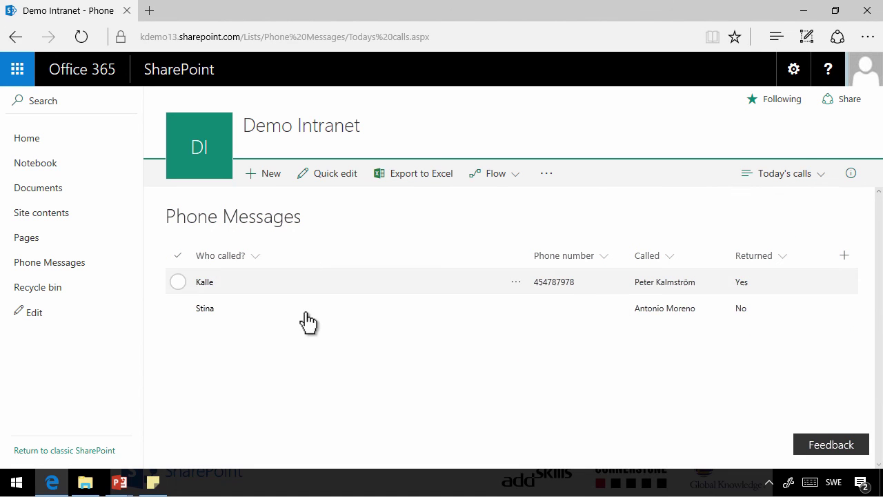